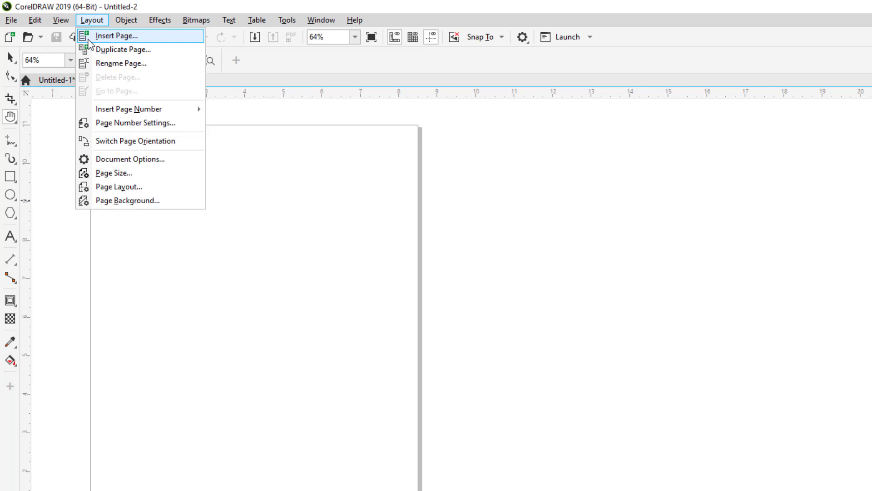
- Insert three A4 portrait pages after page 1
left_click(89, 40)
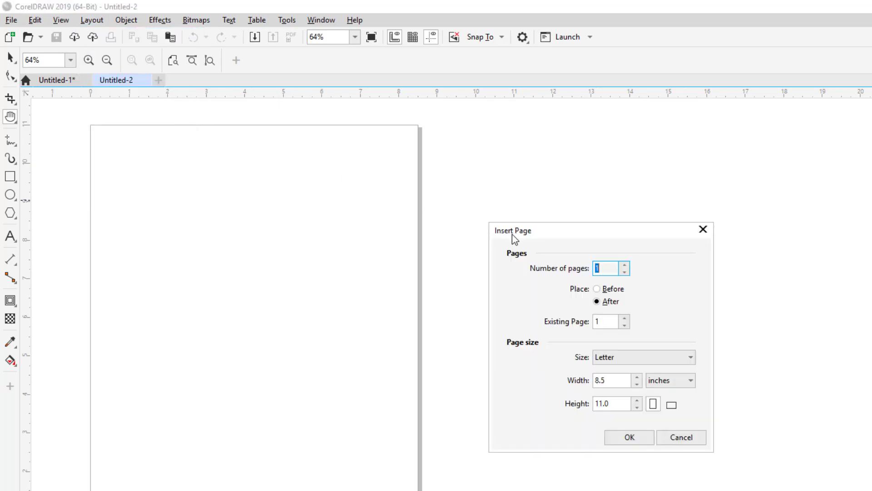
left_click_drag(511, 234, 225, 201)
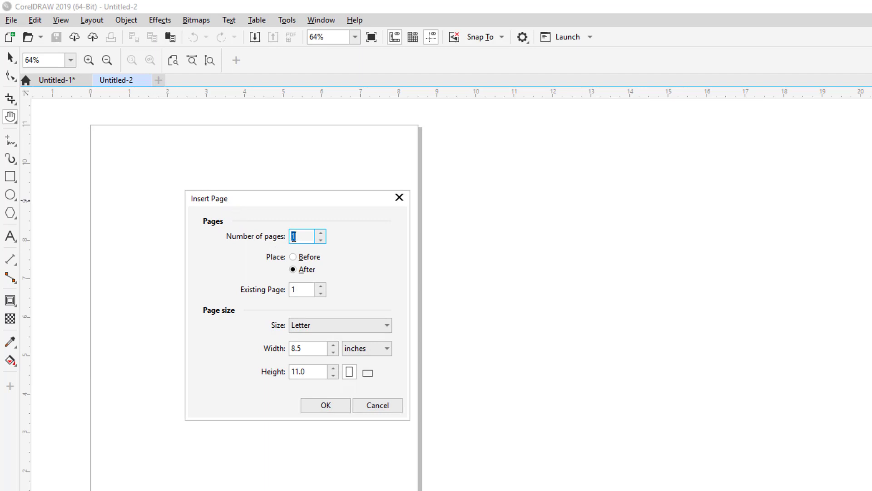
left_click(321, 233)
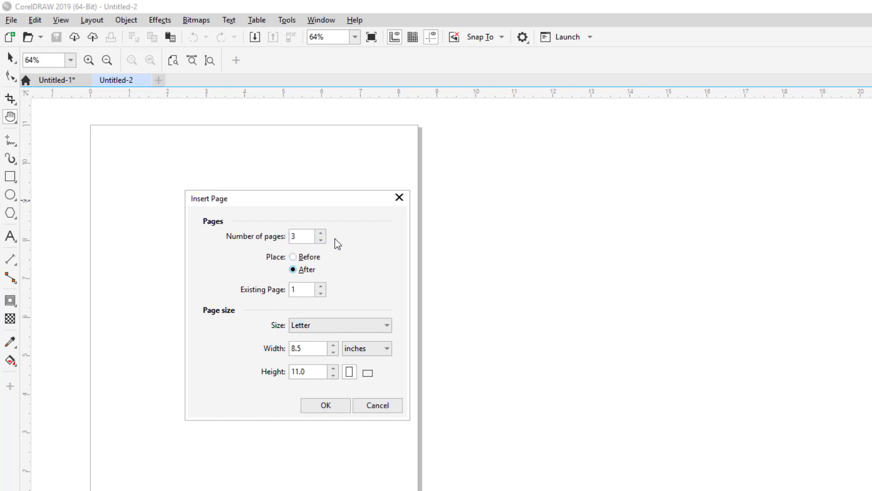
left_click(340, 324)
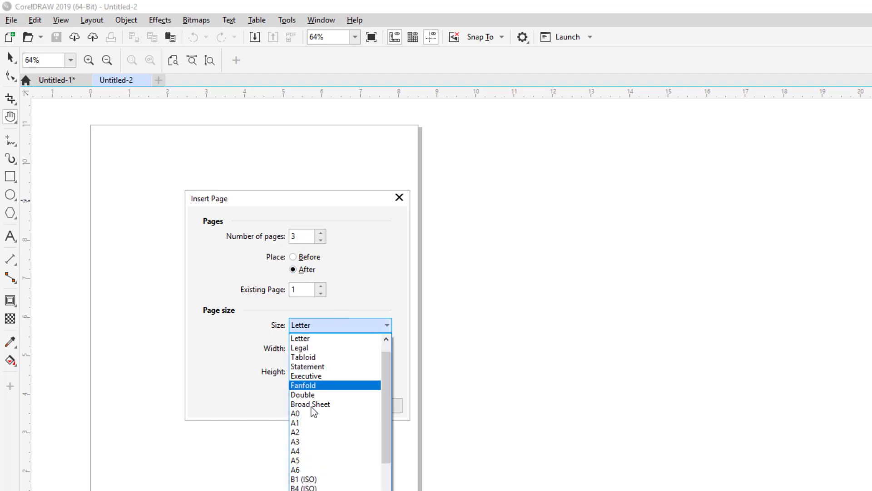
left_click(311, 451)
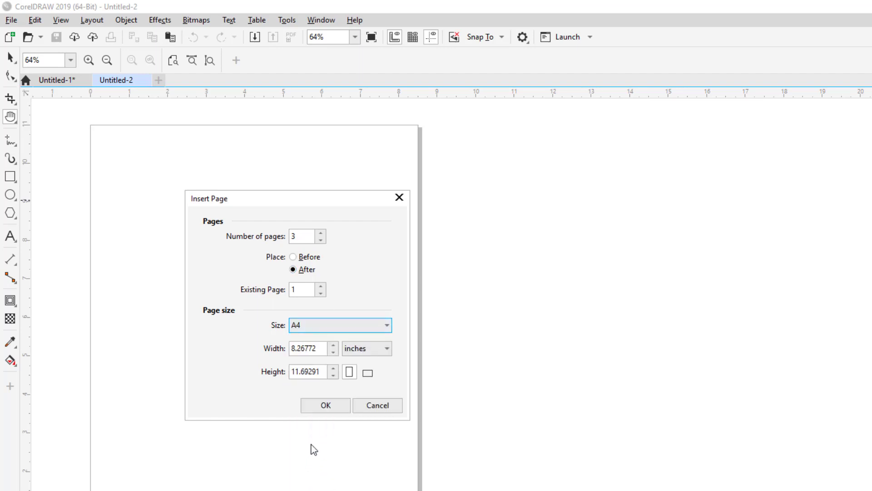
left_click(370, 377)
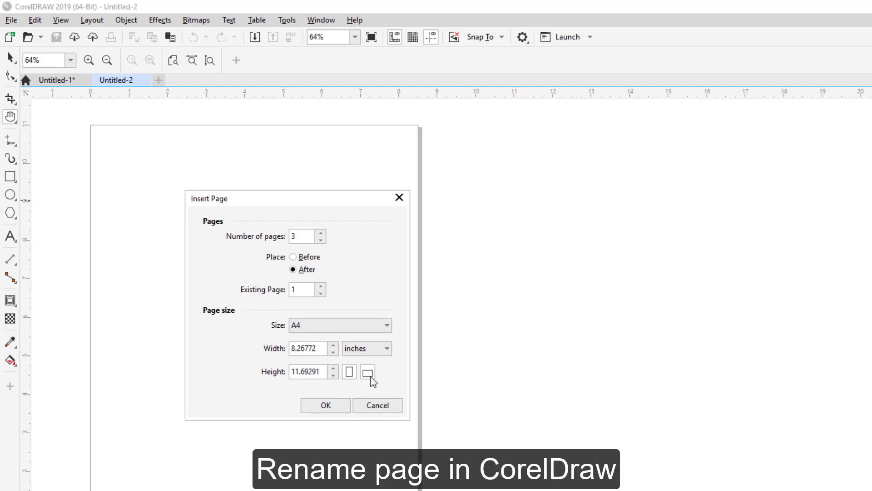
left_click(355, 376)
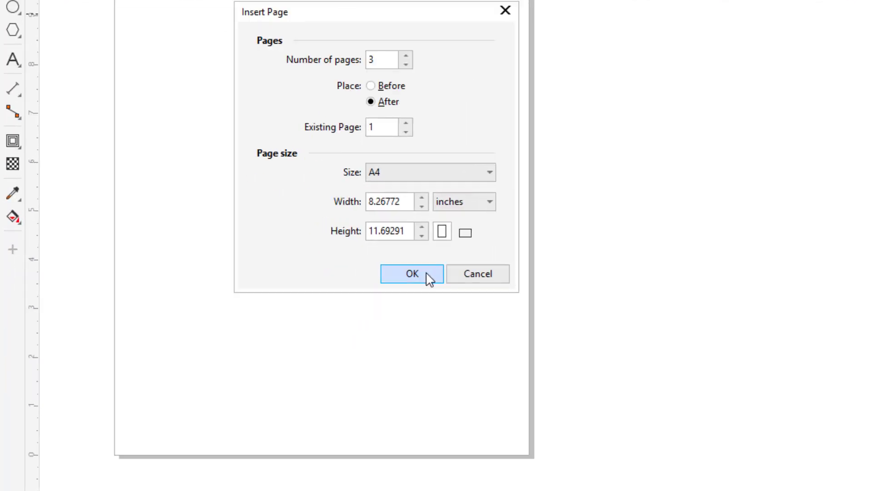
left_click(331, 412)
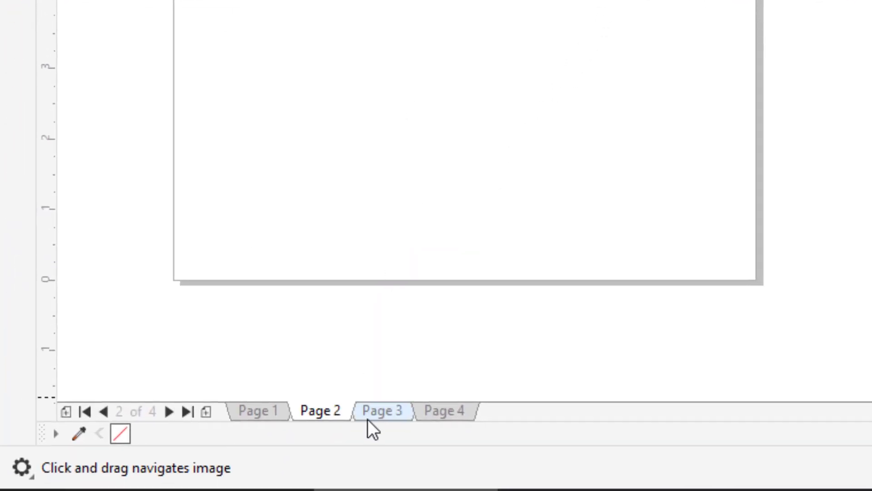
- View pages 3 and 4 of the document and return to page 1
left_click(379, 413)
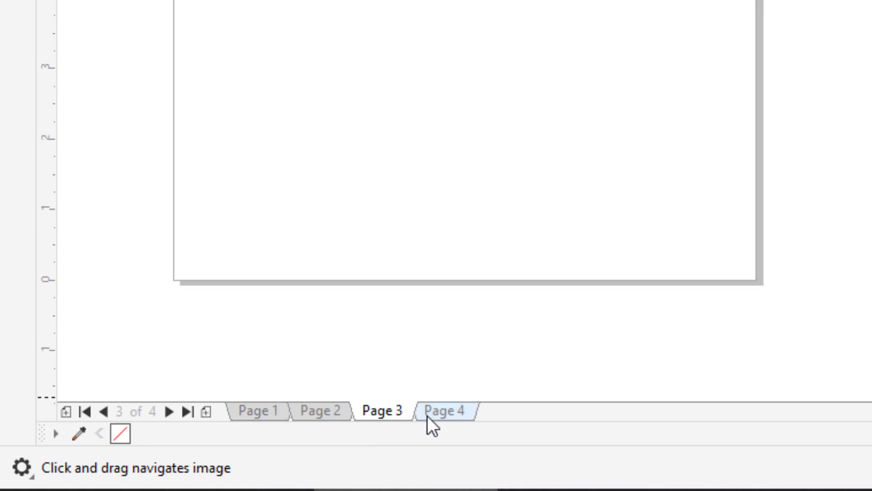
left_click(443, 413)
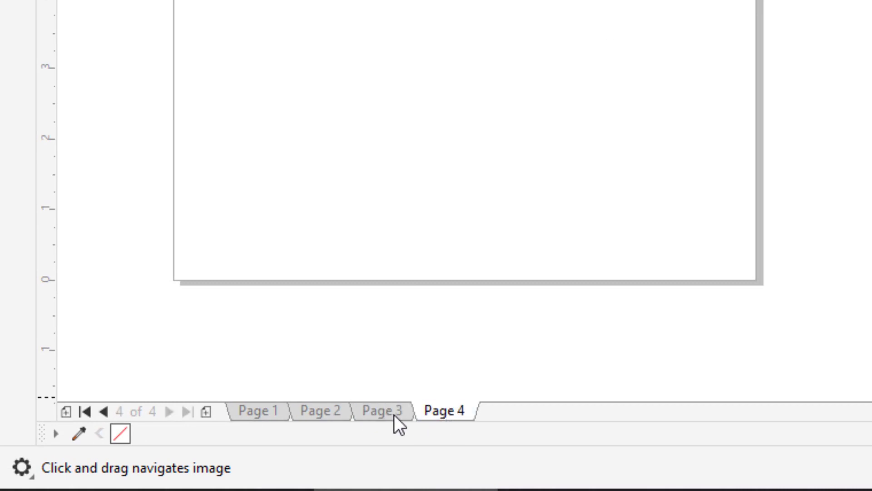
left_click(265, 411)
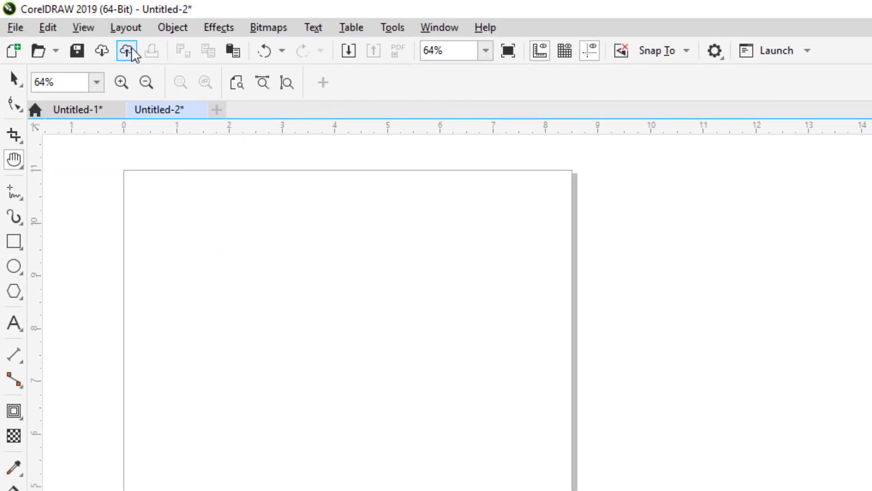
- Draw two rectangles on page 1, one about 3.04 by 2.23 inches and one below it about 3.39 by 2.05 inches
left_click(126, 29)
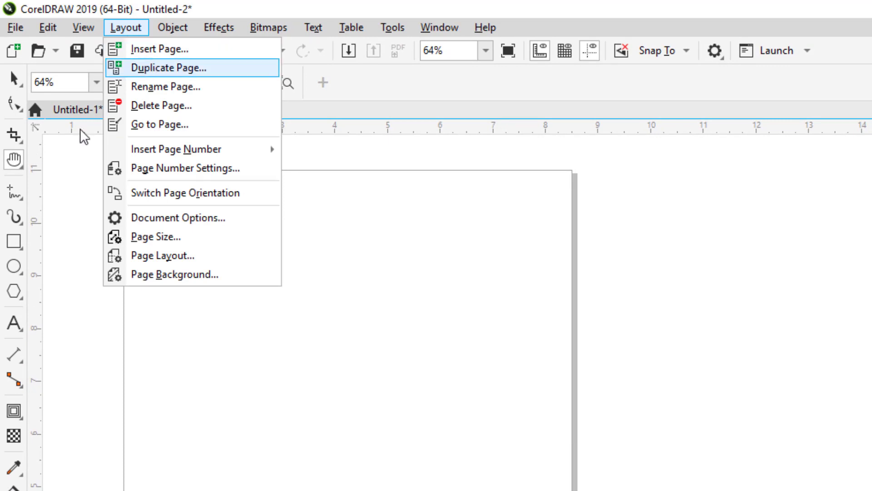
left_click(14, 241)
left_click_drag(166, 233, 327, 350)
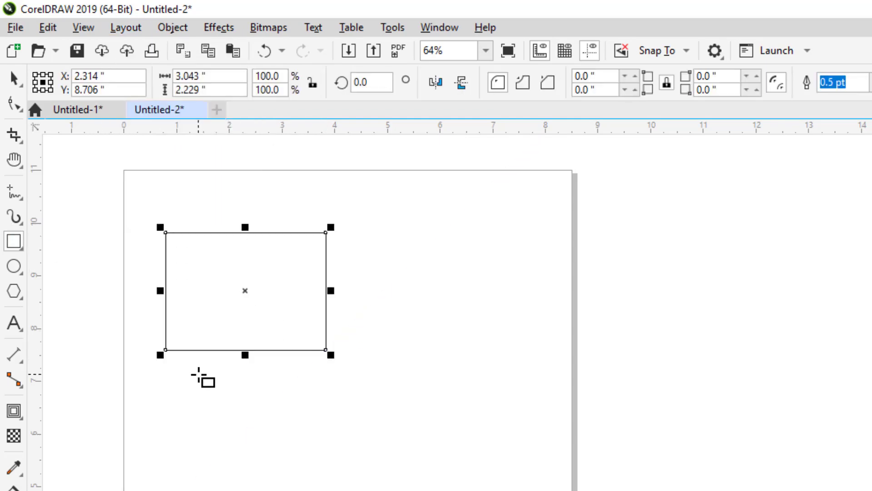
left_click_drag(199, 374, 377, 482)
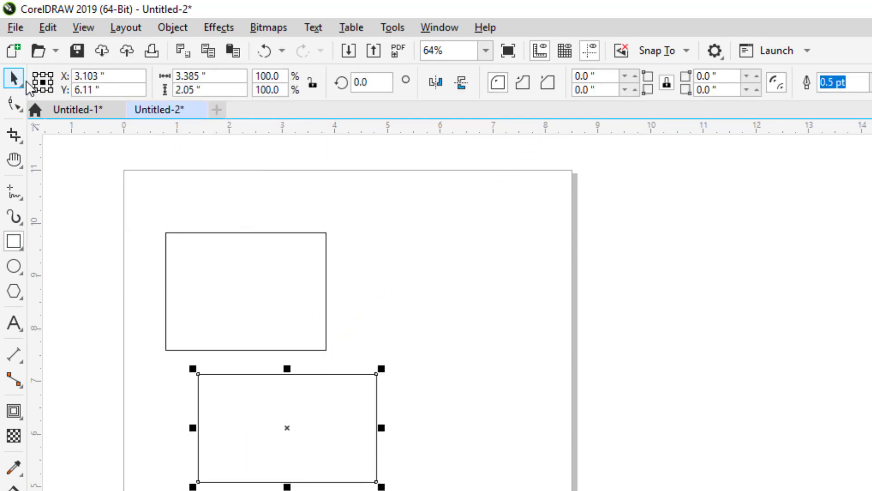
- Duplicate page 1 after the selected page, copying the layers and their contents
left_click(129, 33)
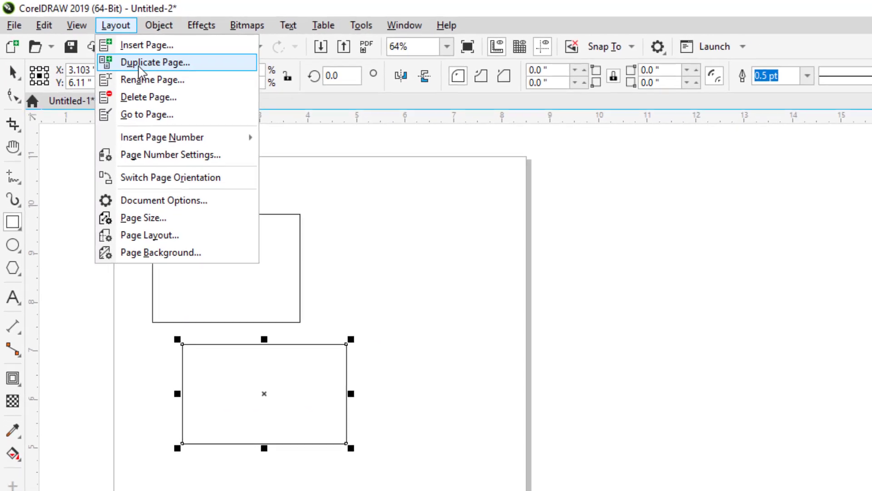
left_click(114, 51)
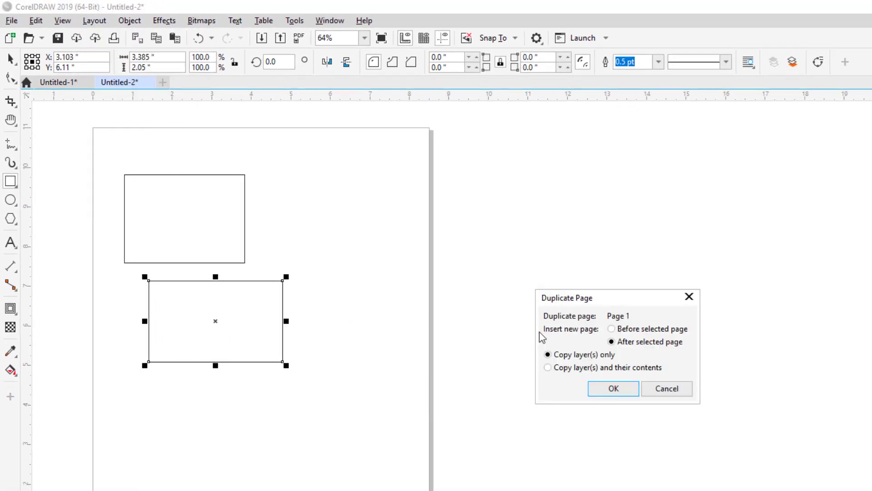
left_click(632, 335)
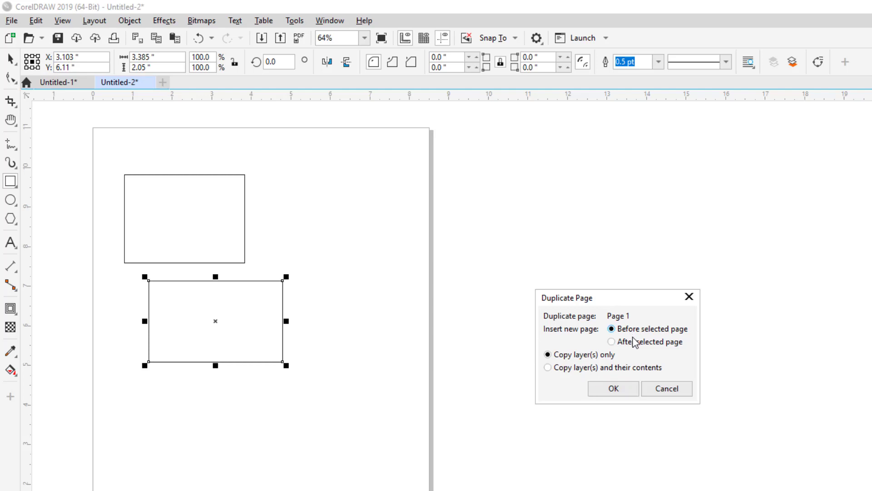
left_click(634, 342)
left_click_drag(601, 304, 357, 234)
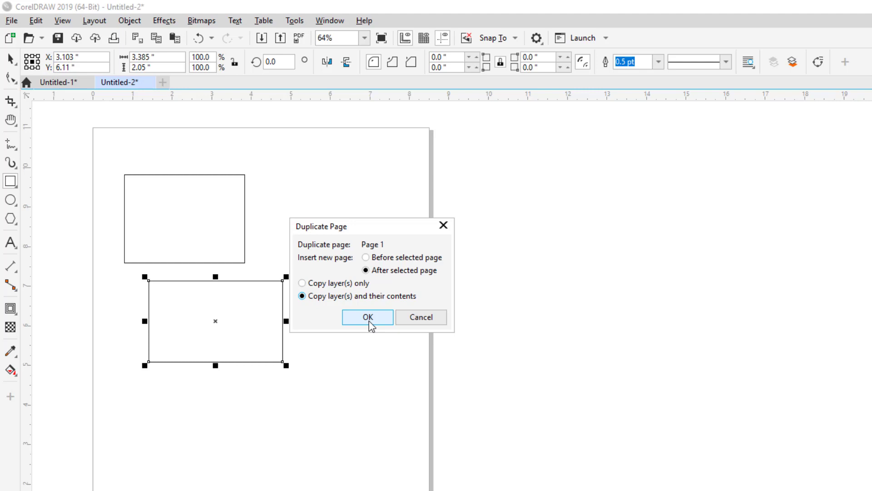
left_click(369, 321)
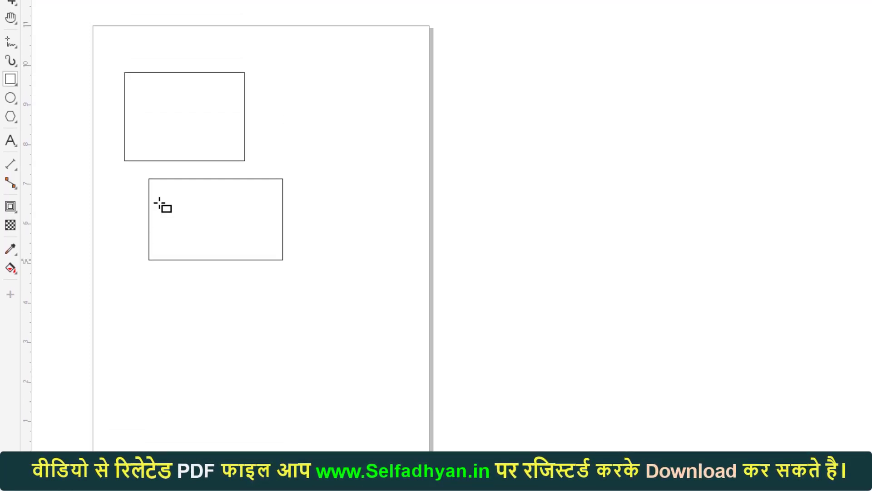
- Rename page 1 as DAV School
left_click(95, 20)
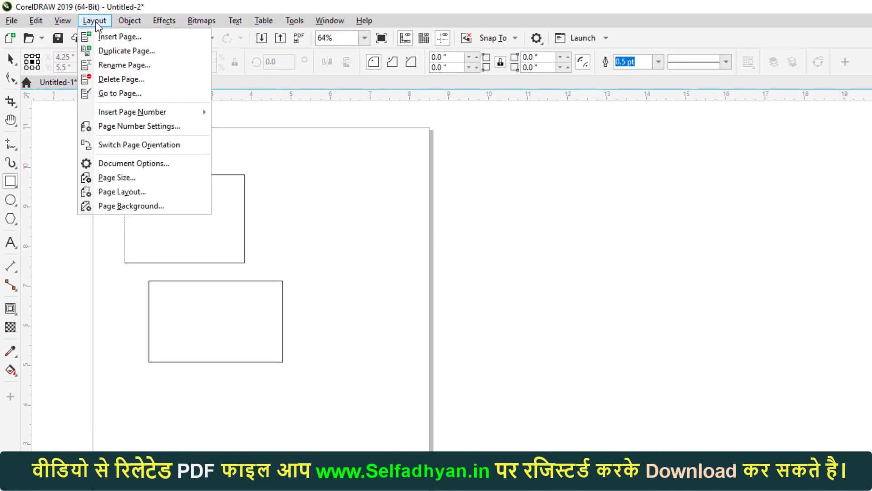
left_click(130, 66)
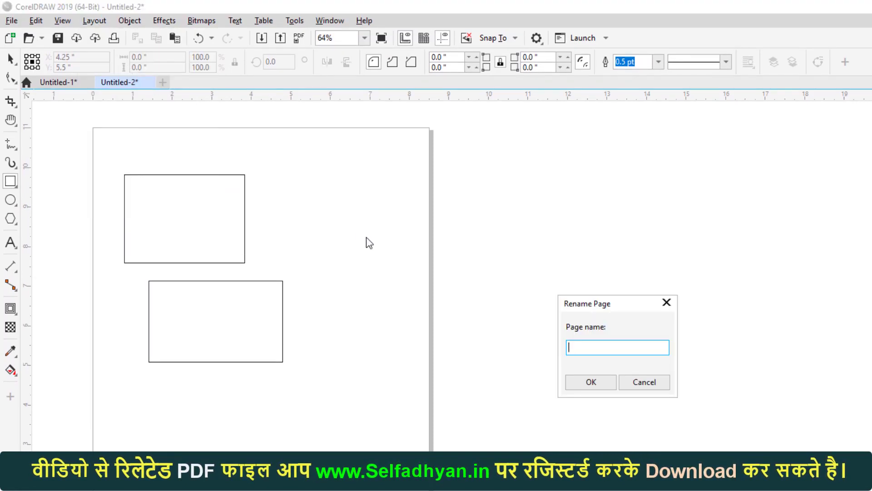
left_click_drag(589, 309, 332, 287)
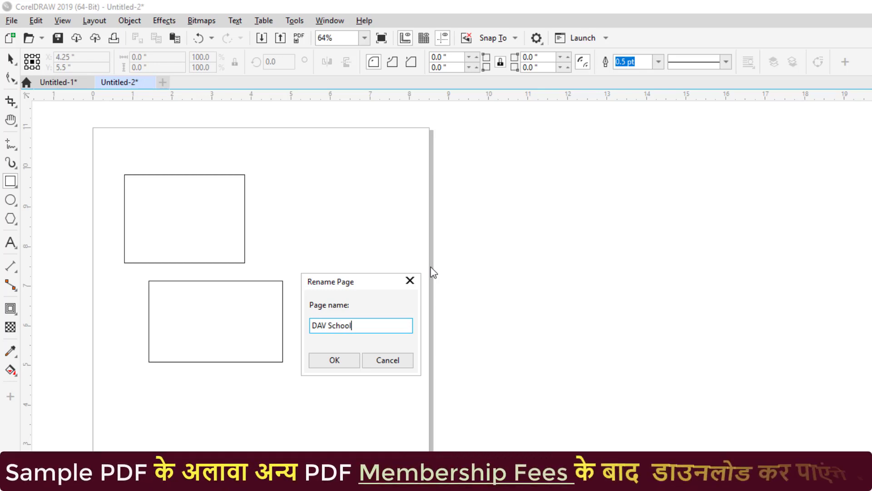
left_click(357, 360)
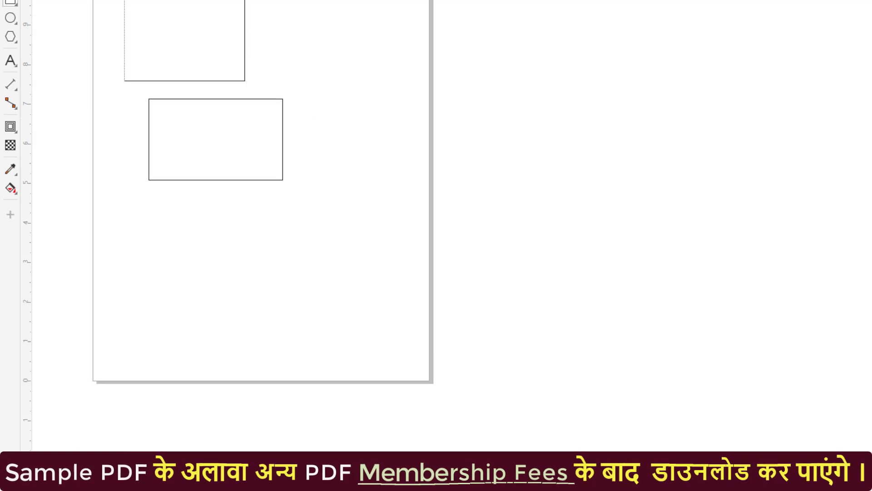
left_click(94, 20)
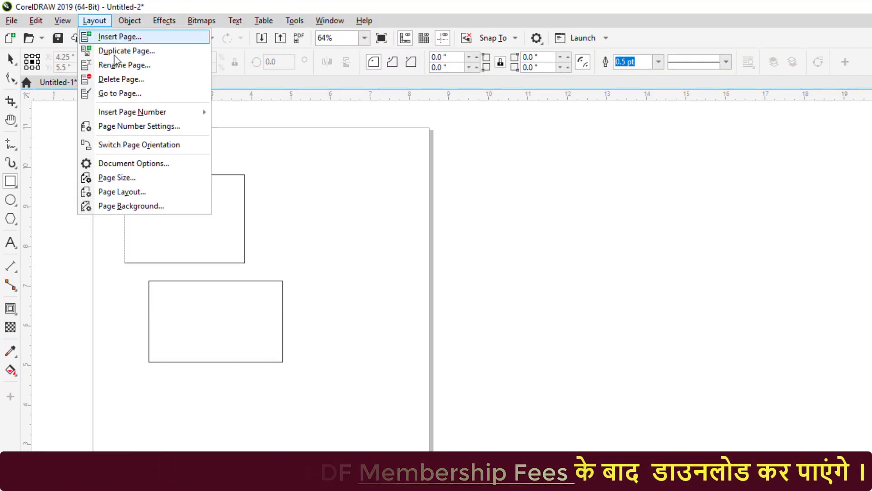
left_click(124, 80)
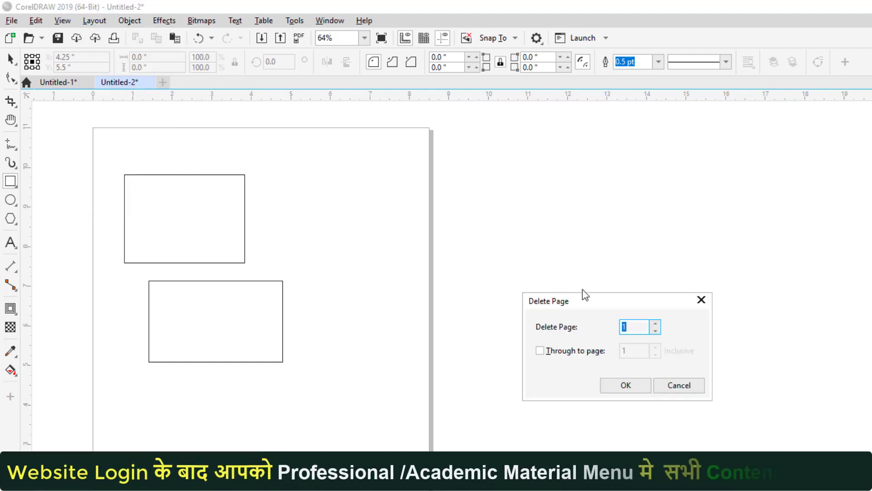
left_click_drag(585, 301, 337, 228)
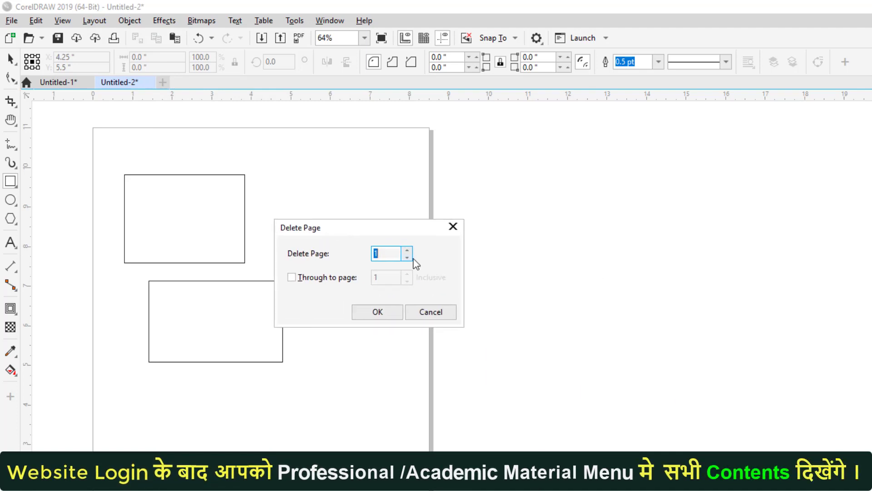
left_click(341, 283)
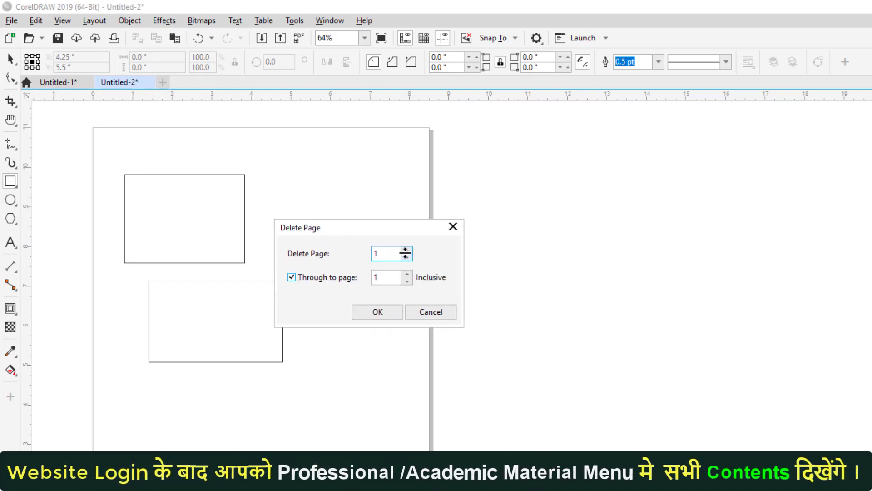
left_click(407, 256)
left_click_drag(393, 257, 365, 278)
type("2")
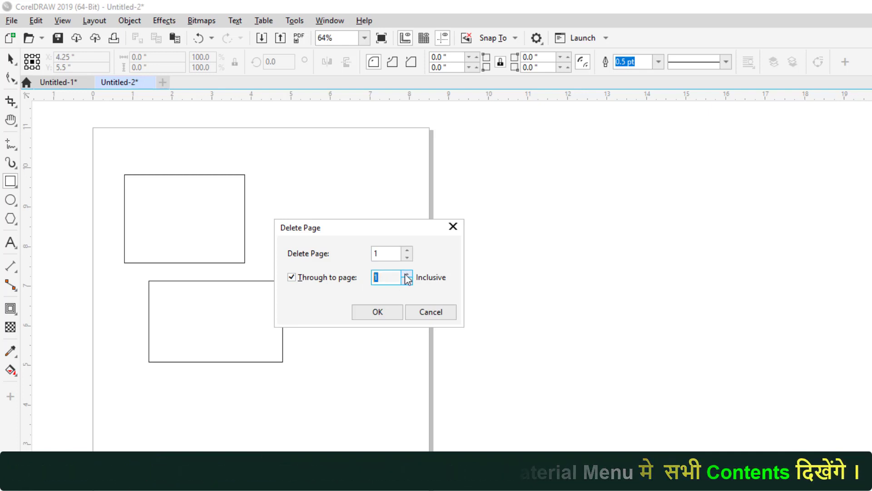
key("Escape")
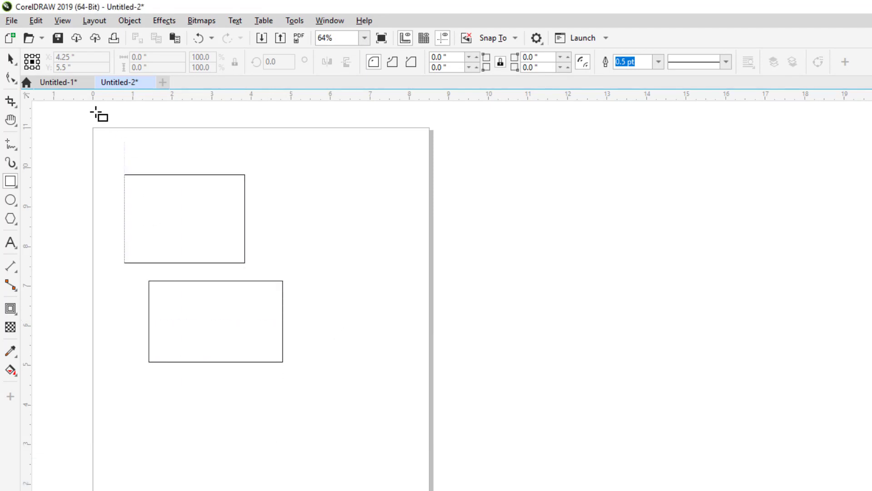
- Delete pages 2 through 5 inclusive
left_click(95, 21)
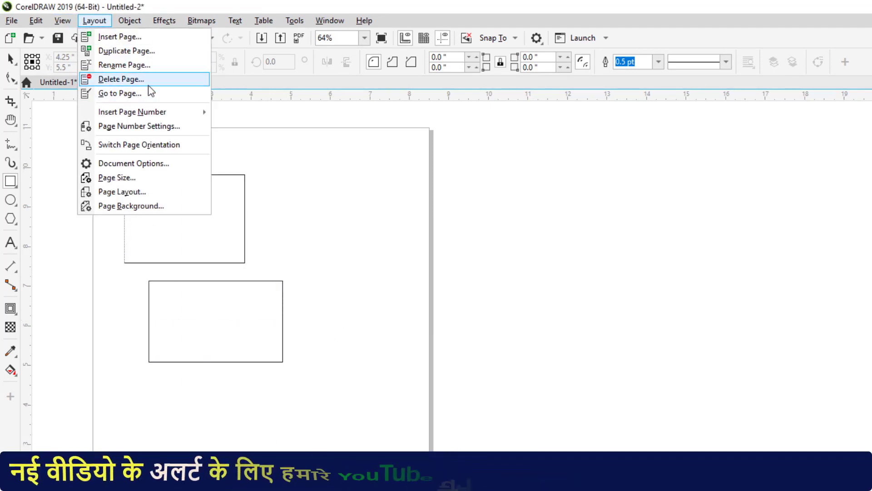
left_click(149, 81)
left_click(540, 351)
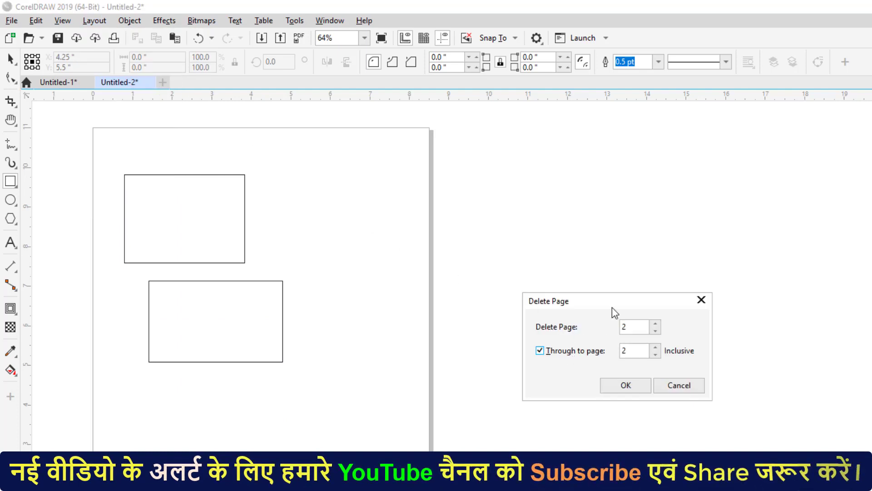
left_click_drag(612, 308, 406, 267)
double_click(416, 311)
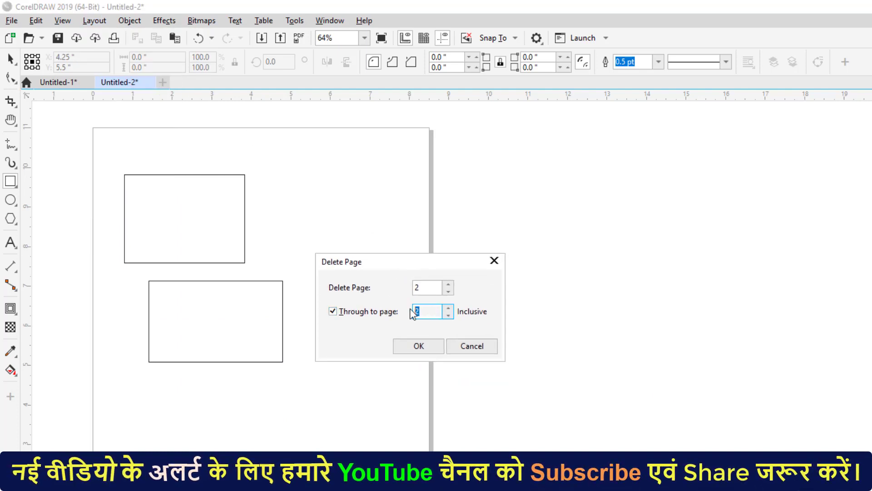
type("5")
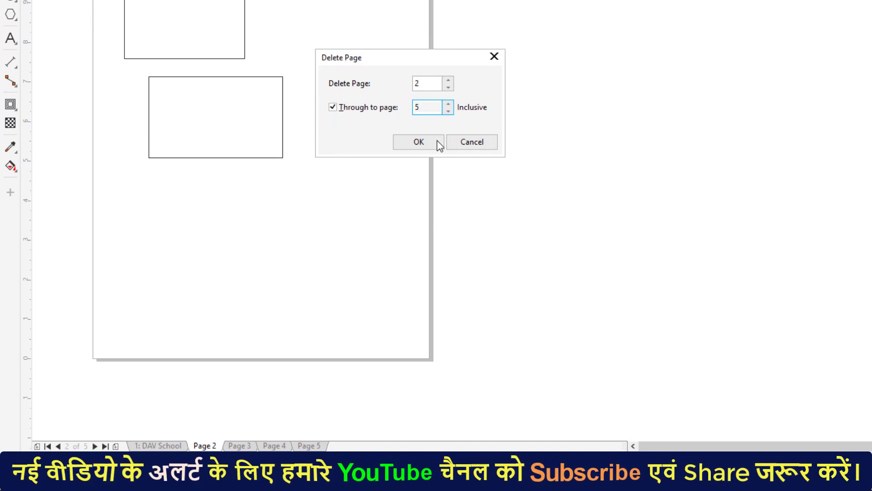
left_click(420, 220)
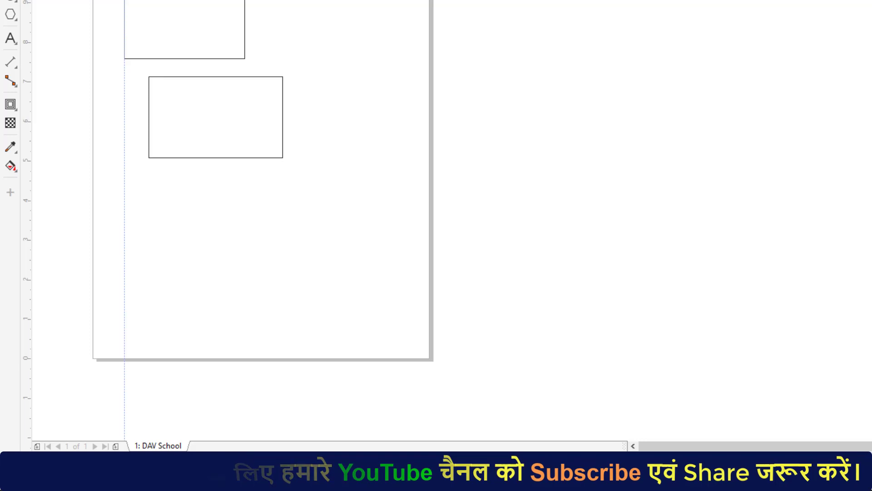
left_click(95, 5)
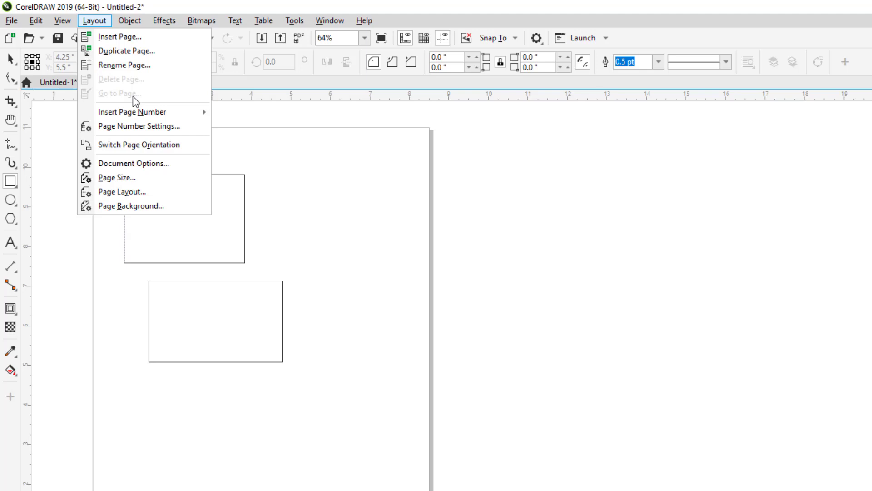
- Insert three Letter-size portrait pages after page 1
left_click(120, 37)
left_click(641, 271)
left_click(641, 271)
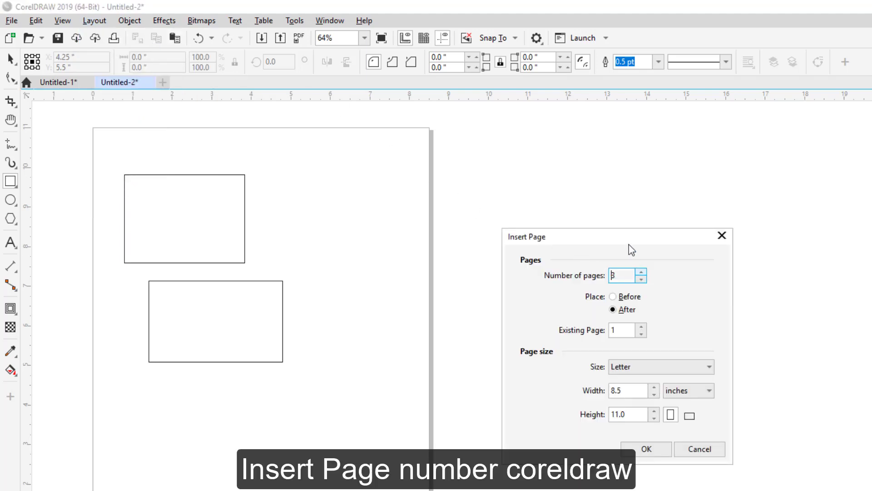
left_click_drag(631, 245, 498, 229)
left_click(513, 435)
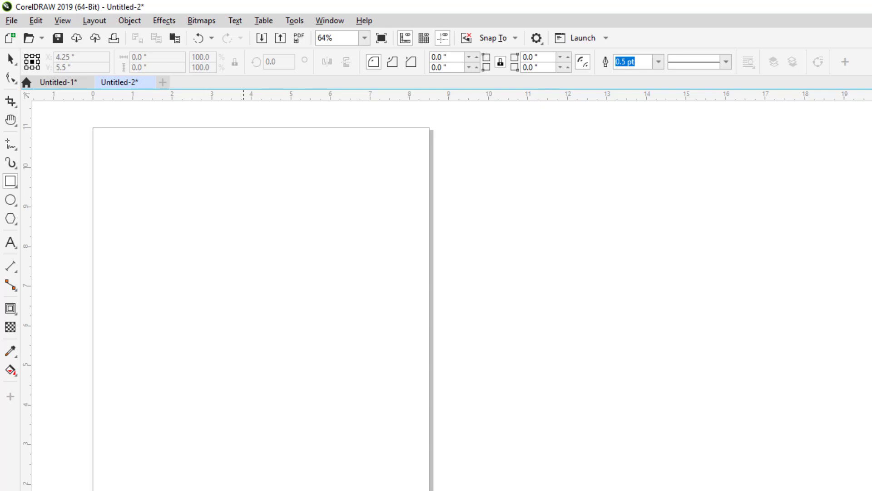
- Go to page 1 of the document with the Go To Page command
left_click(93, 20)
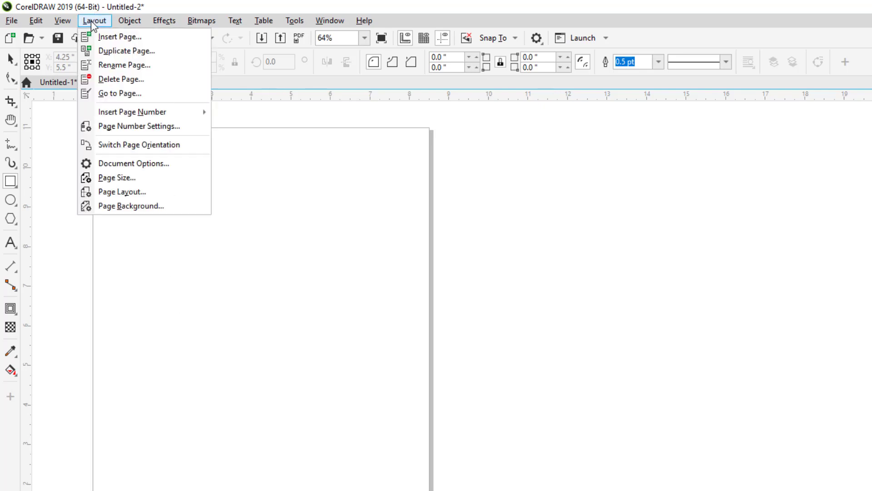
left_click(118, 94)
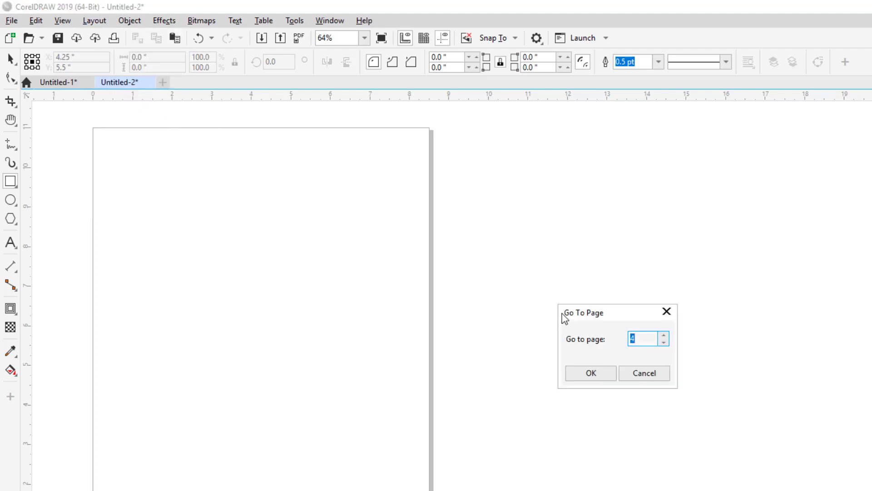
left_click_drag(564, 313, 340, 276)
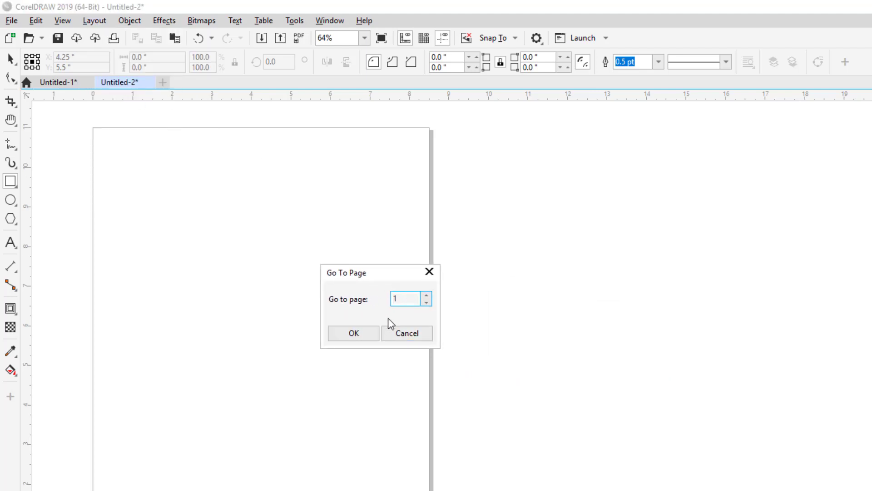
left_click(362, 333)
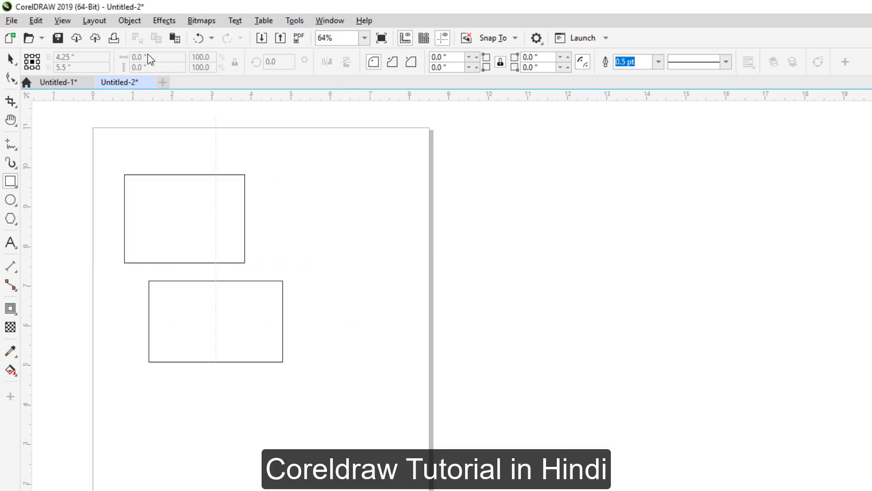
- Insert page numbers on all pages of the document and deselect the page number
left_click(94, 21)
mouse_move(122, 117)
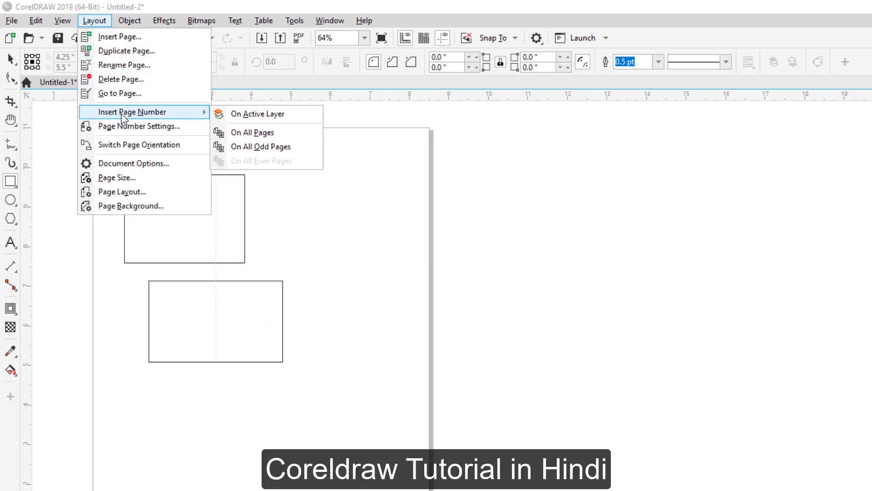
left_click(294, 132)
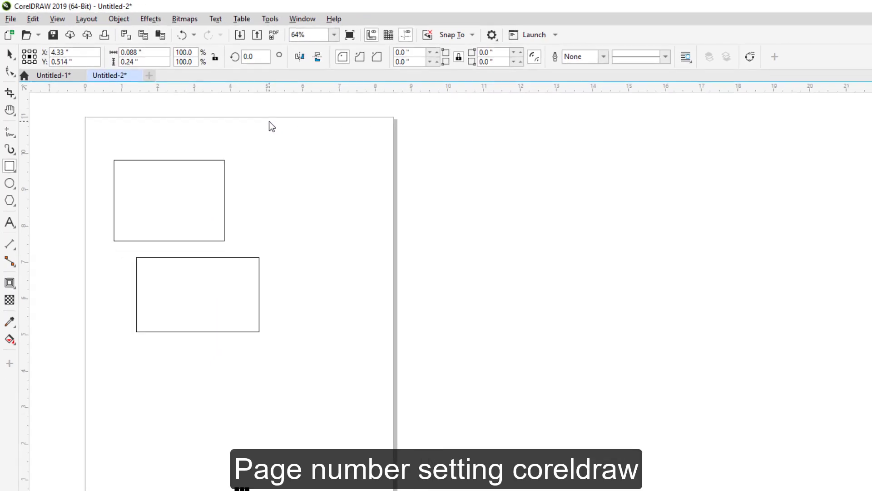
left_click(9, 52)
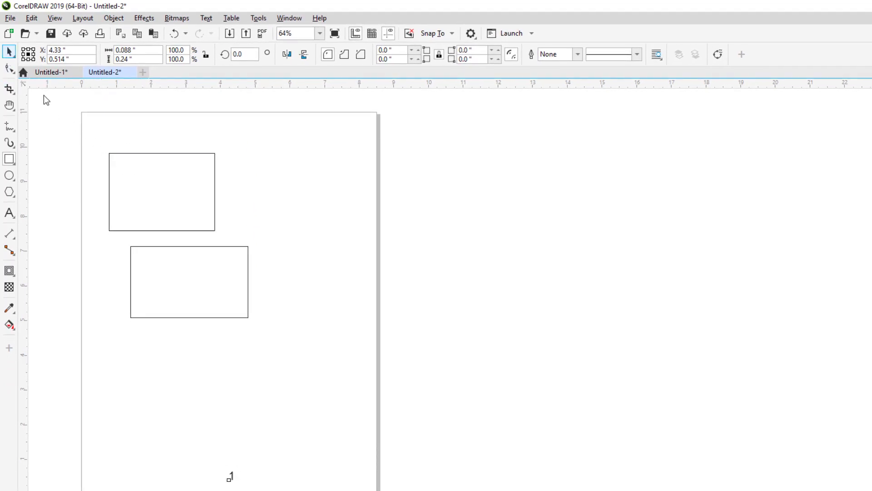
left_click(238, 416)
- Page forward through the document to check the inserted page numbers, and return to page 1
key("Page_Down")
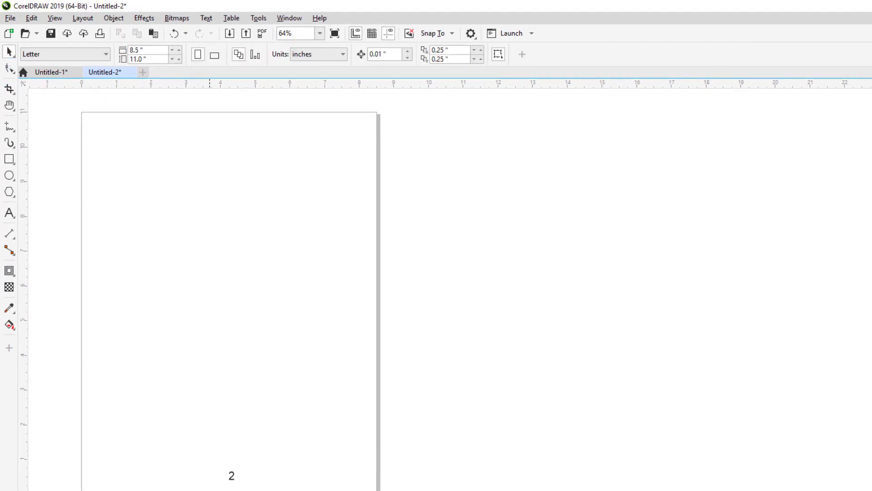
key("Page_Down")
key("Page_Down")
key("Page_Up")
key("Page_Up")
key("Page_Up")
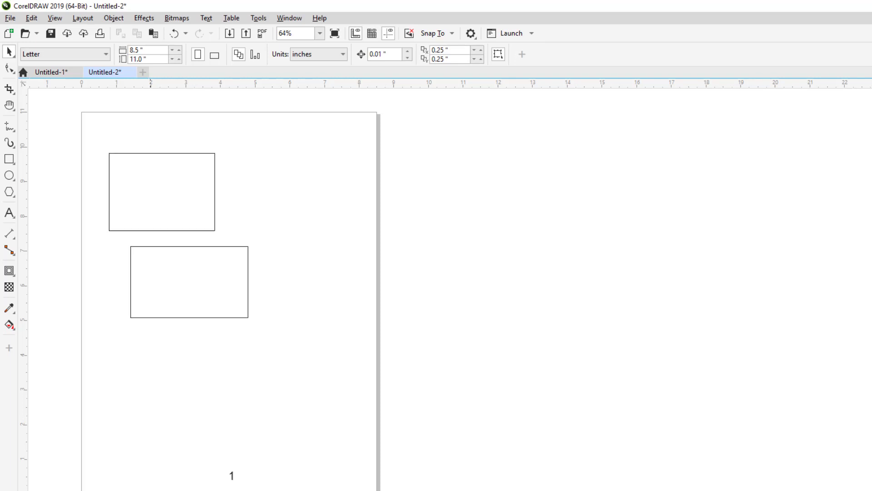
left_click(83, 15)
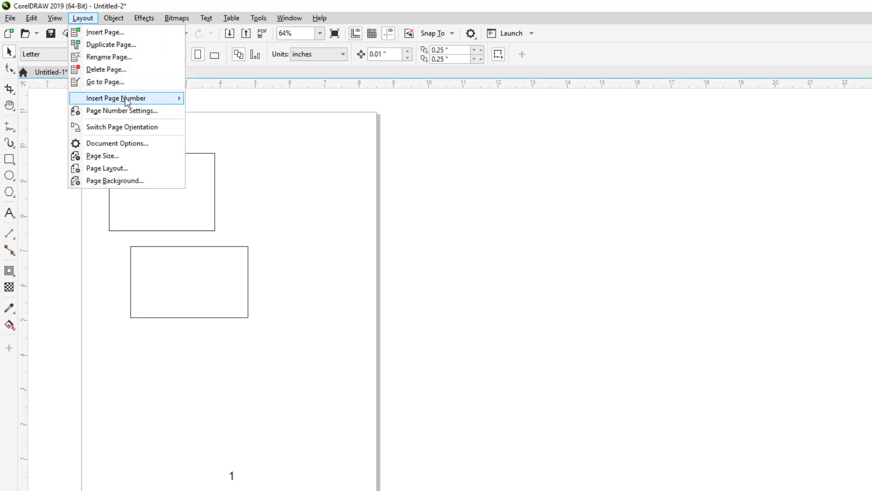
mouse_move(126, 101)
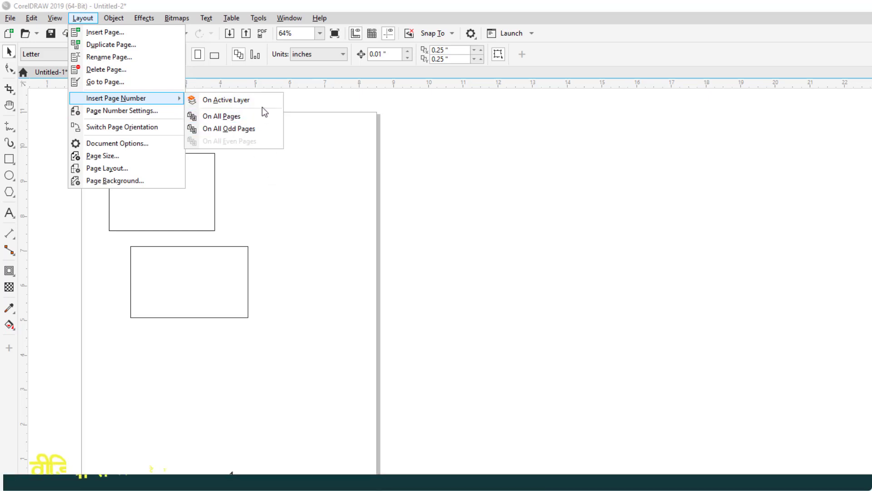
left_click(203, 448)
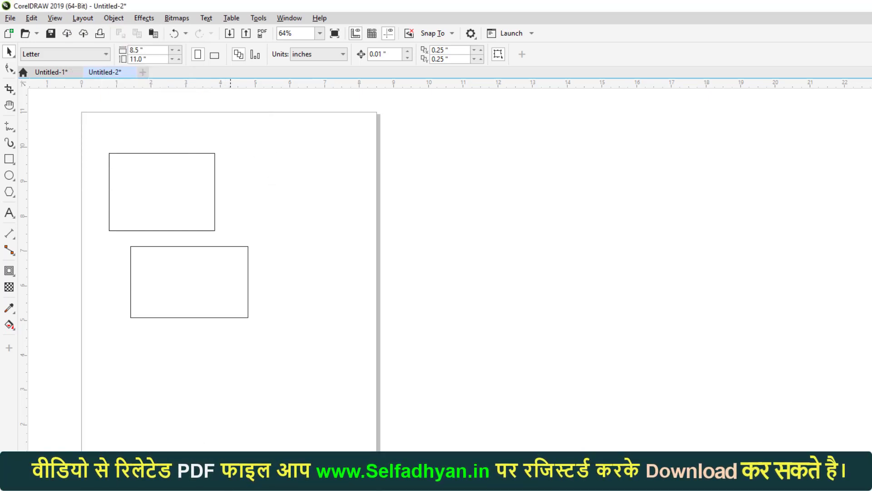
left_click(232, 475)
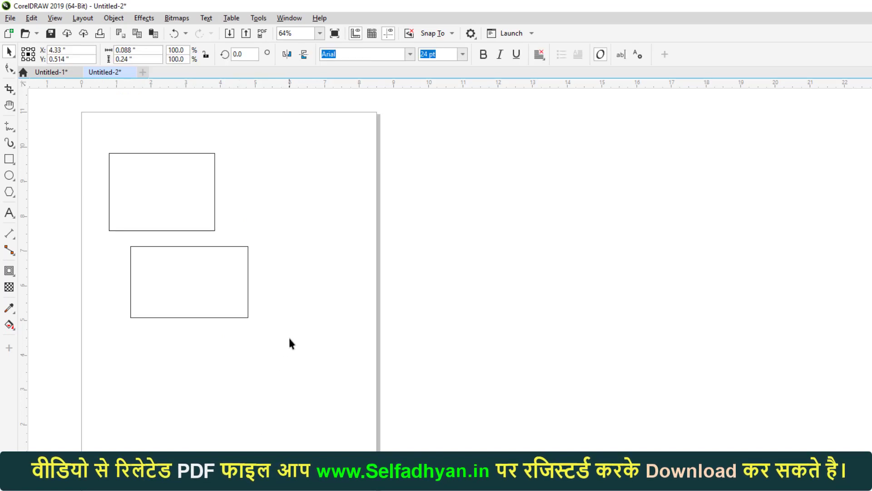
key("Delete")
- Set the page number style to I, II, III, IV, V... and check the numbering on page 2 before returning to page 1
left_click(92, 21)
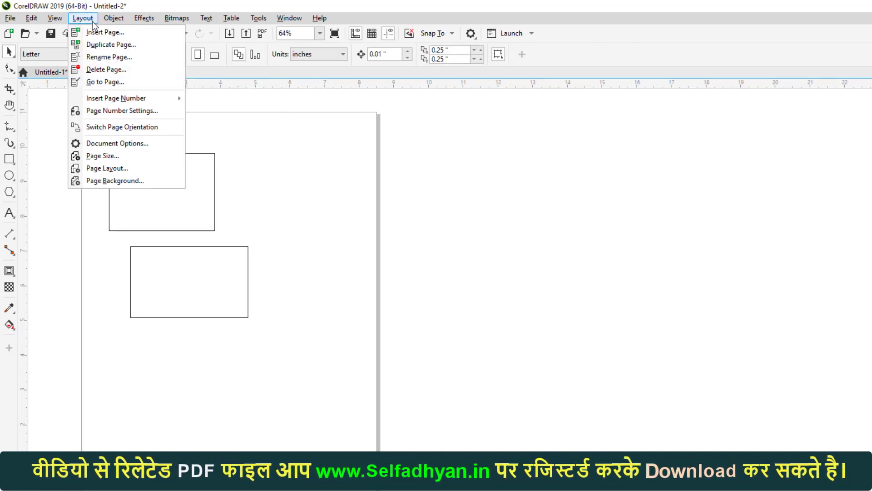
left_click(122, 111)
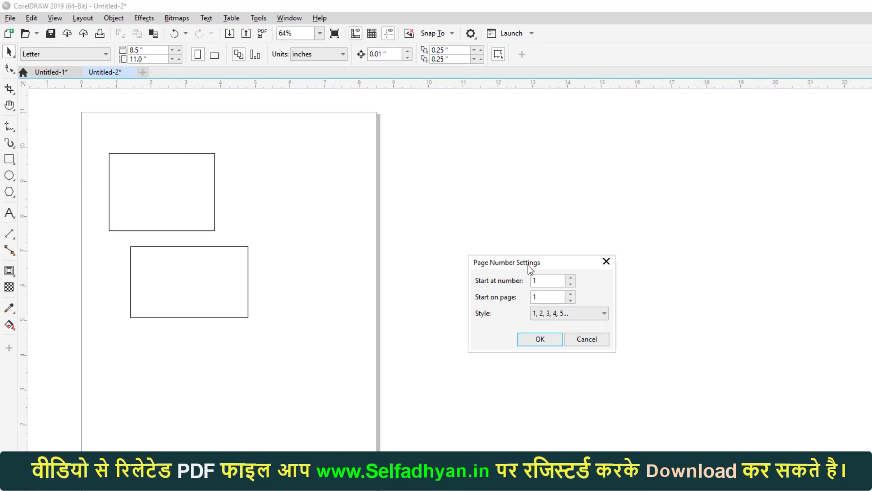
left_click_drag(528, 265, 304, 191)
left_click(334, 239)
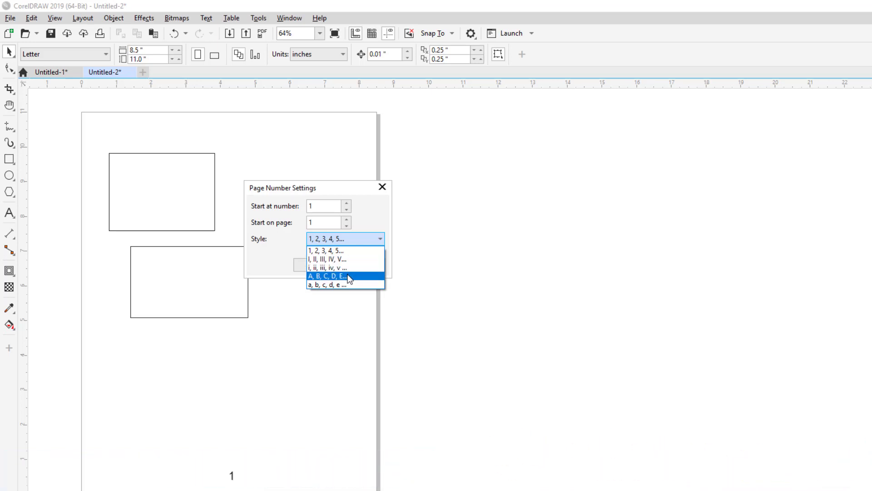
left_click(334, 258)
left_click(328, 266)
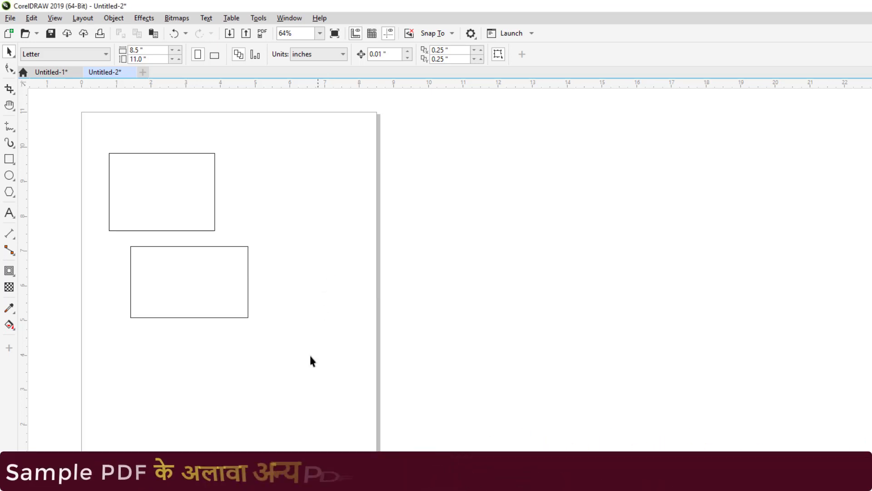
key("Page_Down")
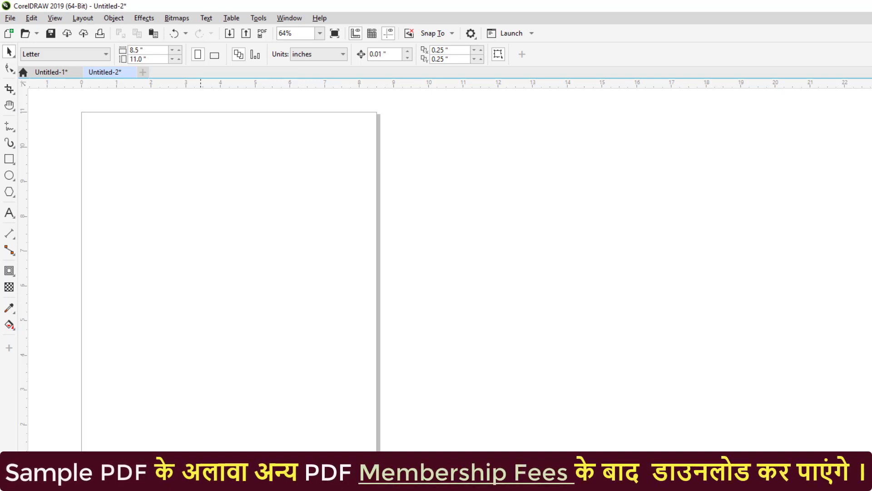
key("Page_Up")
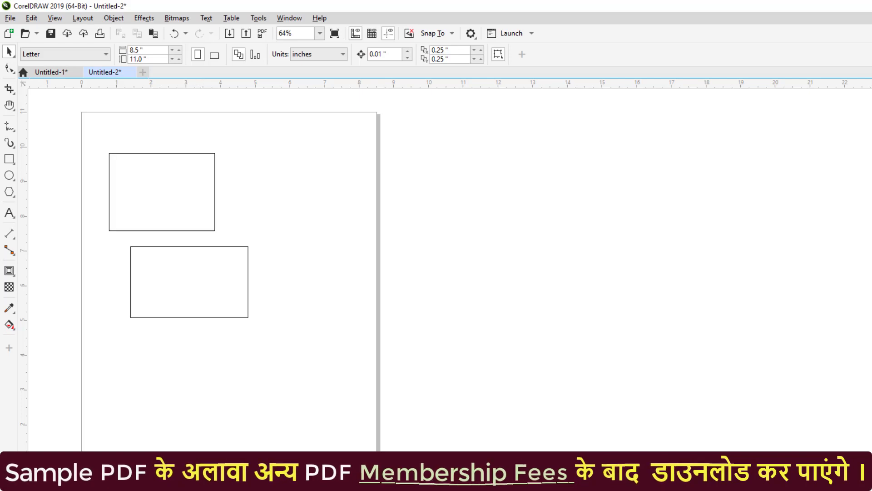
- Open the page layout commands
left_click(83, 18)
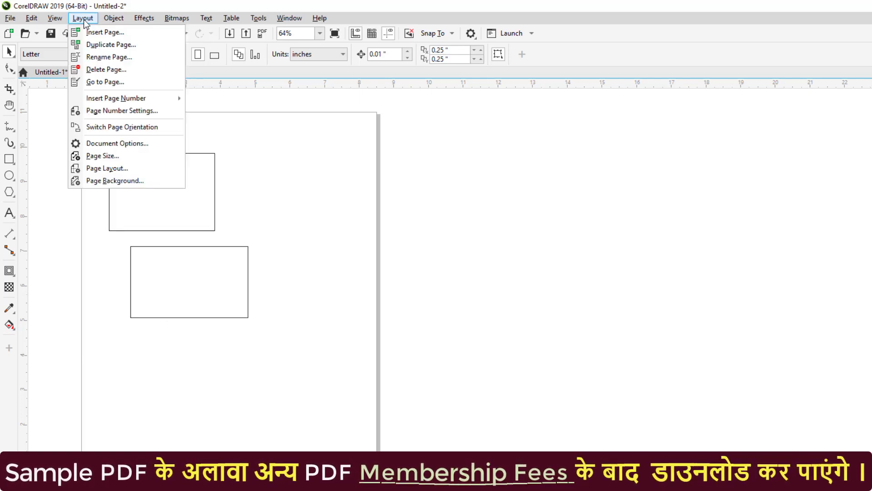